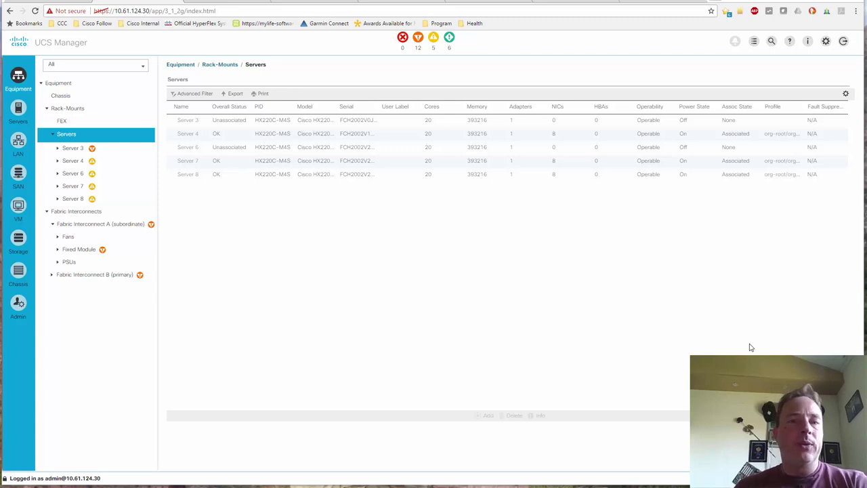
# After confirming Server 6 is unassociated and powered off, switch to the HyperFlex Connect dashboard.
pyautogui.click(303, 3)
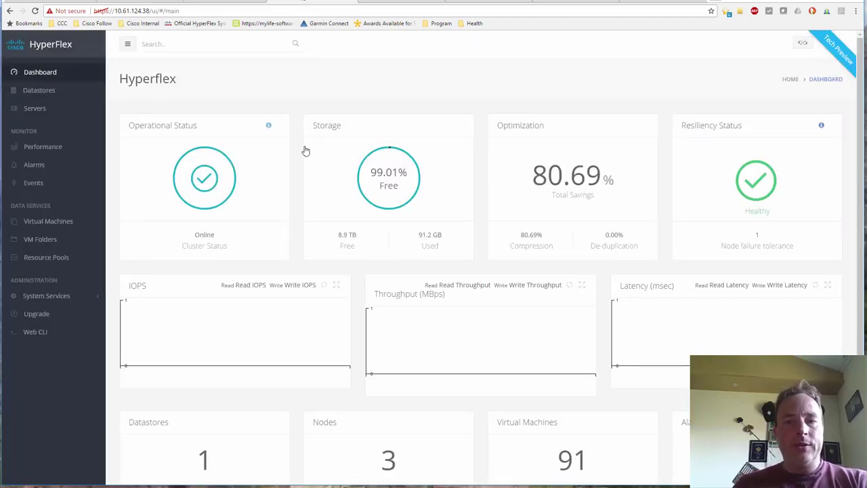
# Check that HX Connect lists only servers HX1, HX2 and HX3, then return to UCS Manager.
pyautogui.click(36, 108)
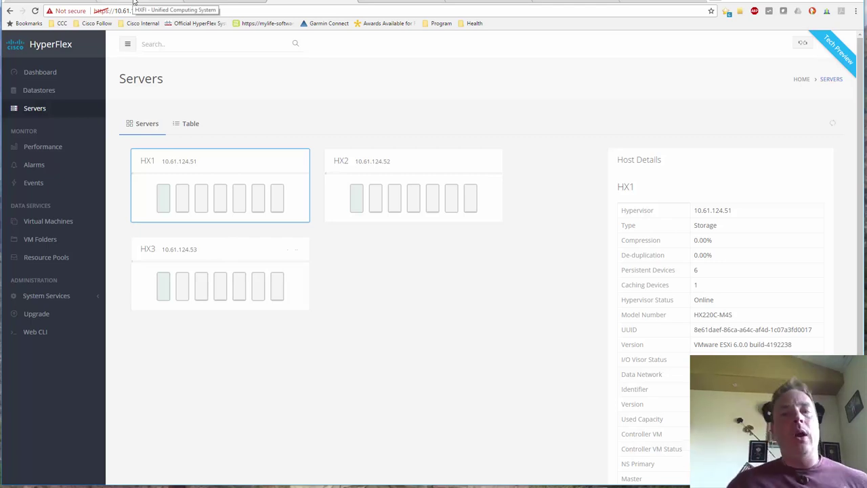
pyautogui.click(134, 2)
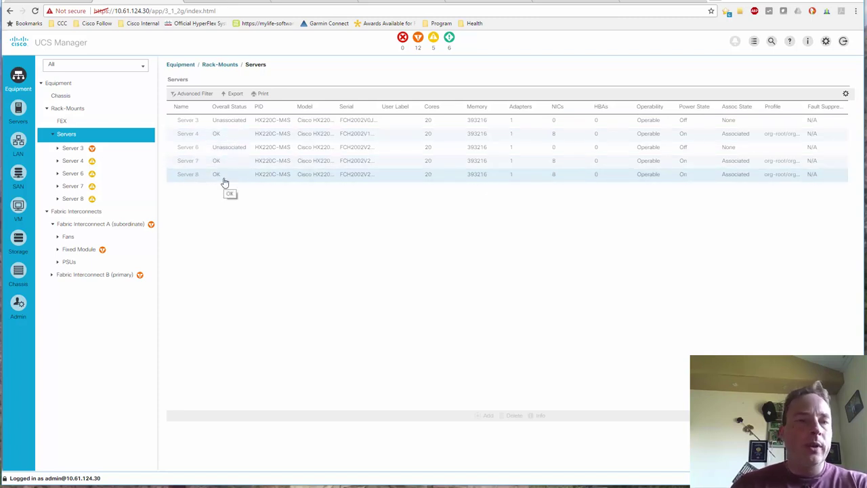
# Create one service profile with prefix 'ComputeOnly' from the compute-nodes service template.
pyautogui.click(18, 111)
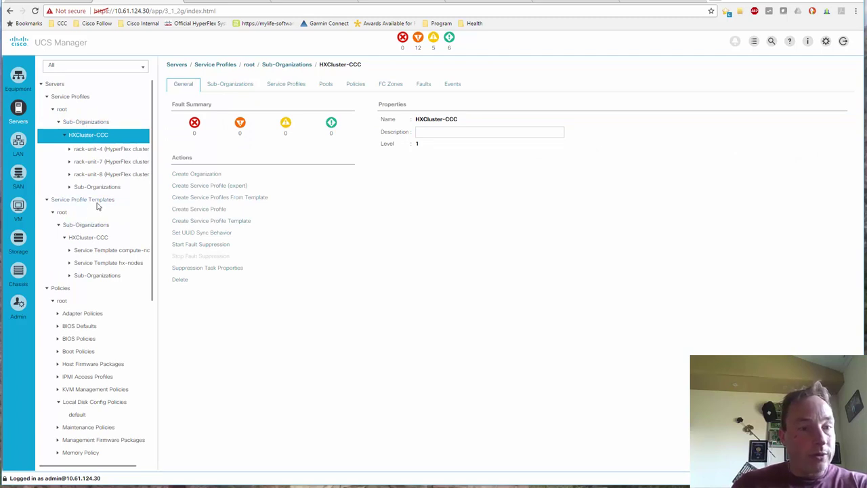
pyautogui.click(128, 250)
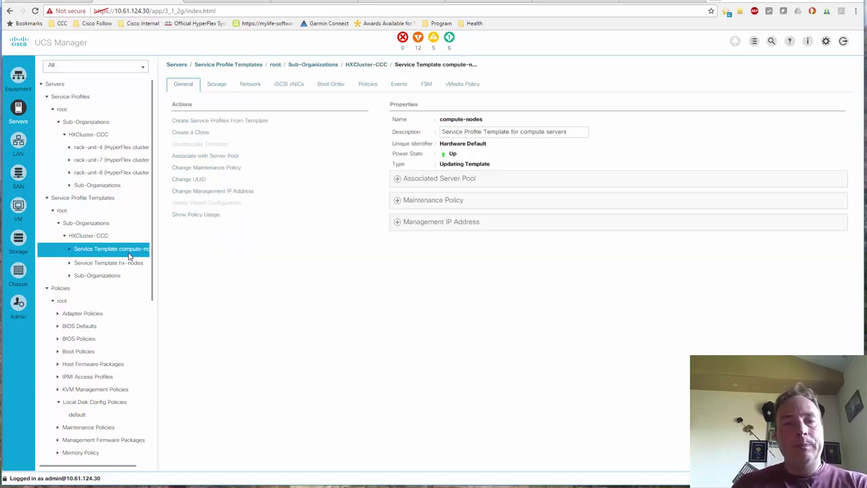
pyautogui.rightClick(126, 254)
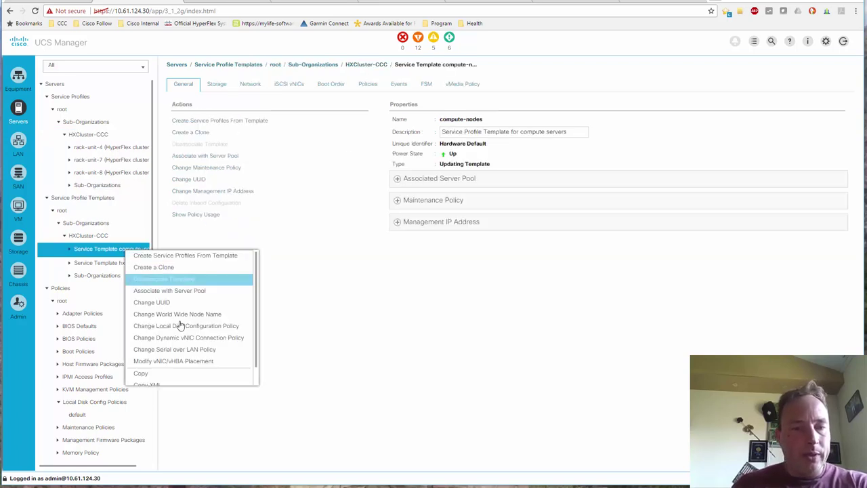
pyautogui.scroll(-1, 188, 331)
pyautogui.scroll(1, 187, 318)
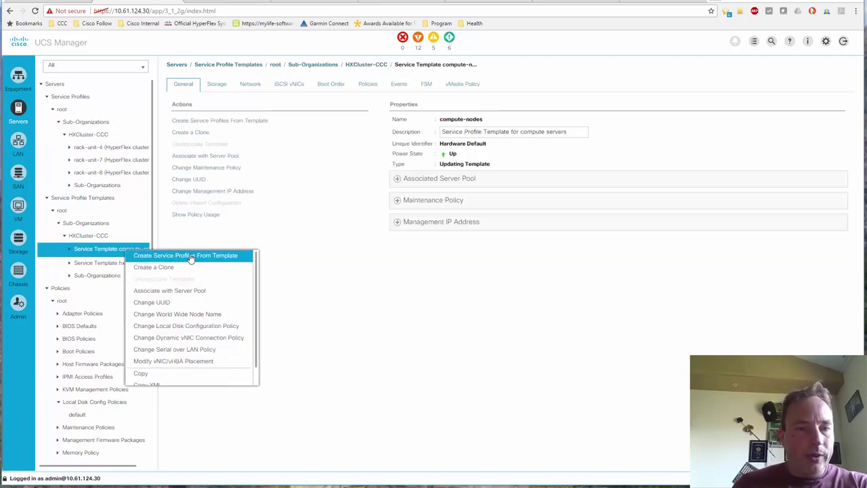
pyautogui.click(200, 256)
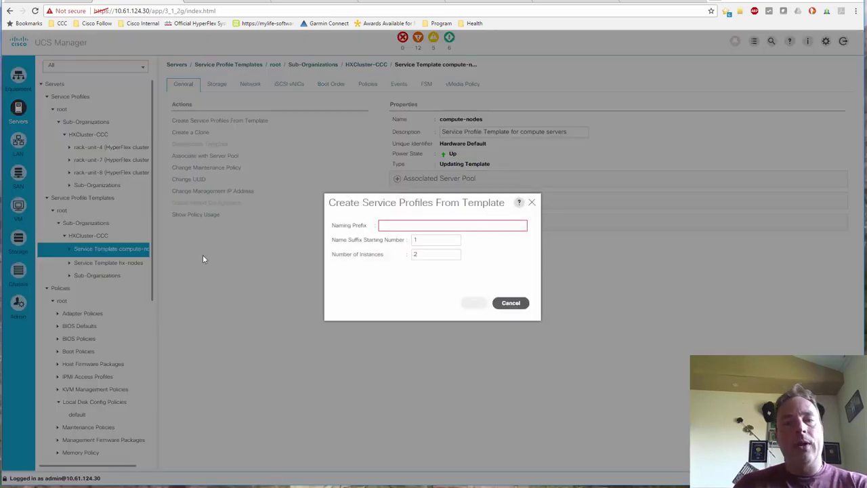
pyautogui.click(396, 224)
pyautogui.write('Compute')
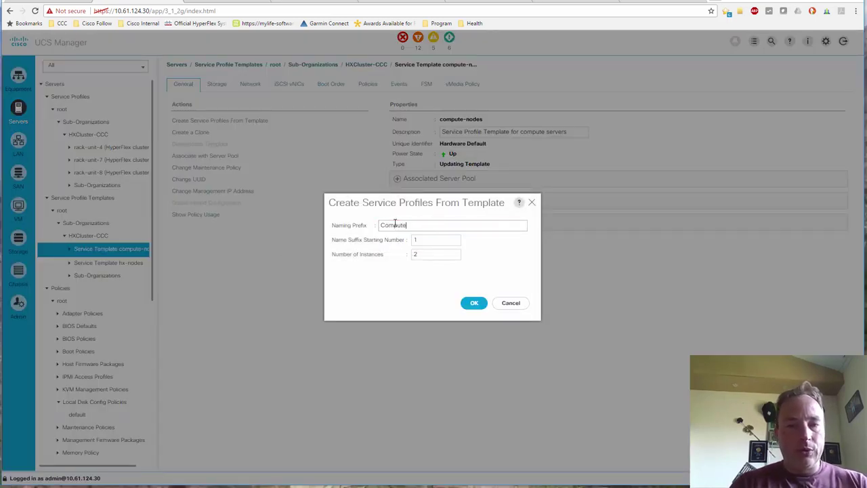
pyautogui.write('Only')
pyautogui.press('Tab')
pyautogui.press('Tab')
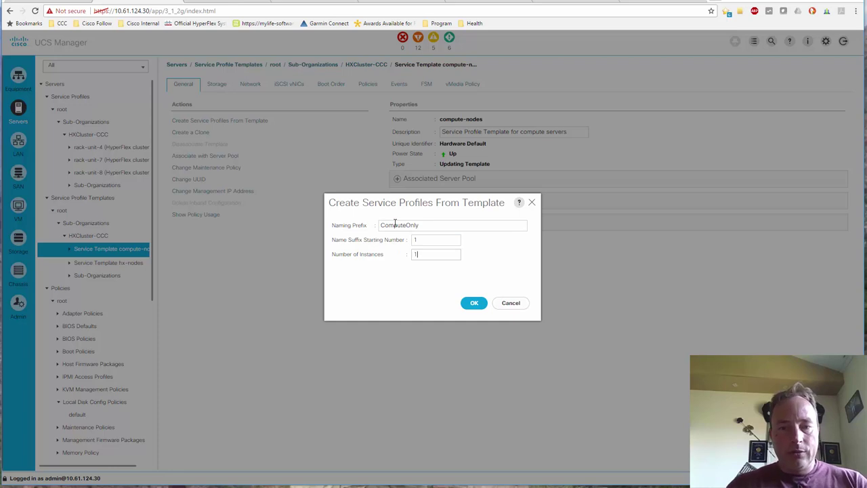
pyautogui.click(431, 225)
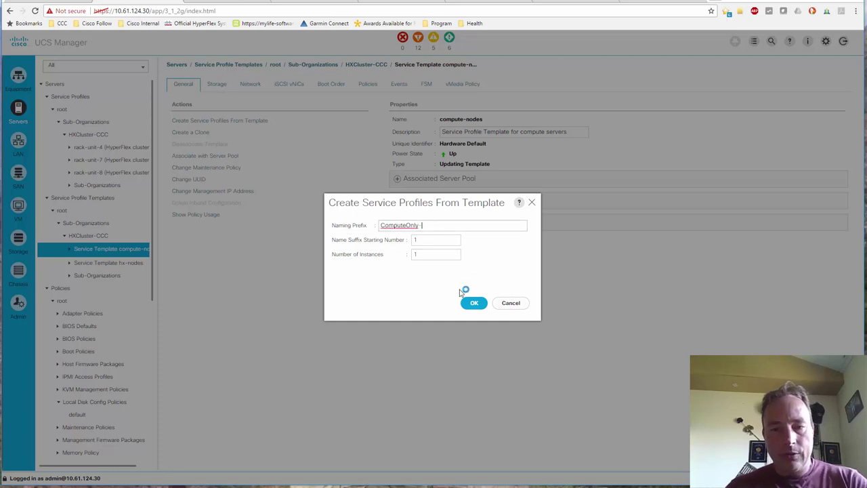
pyautogui.click(474, 304)
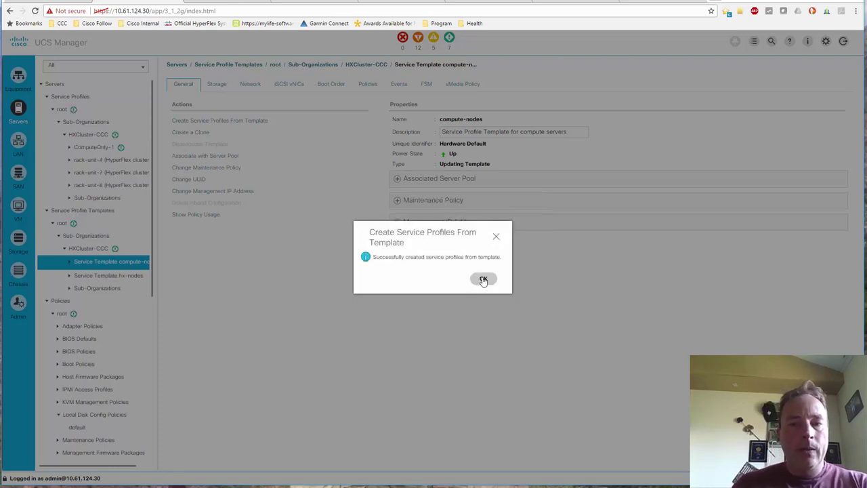
pyautogui.click(483, 278)
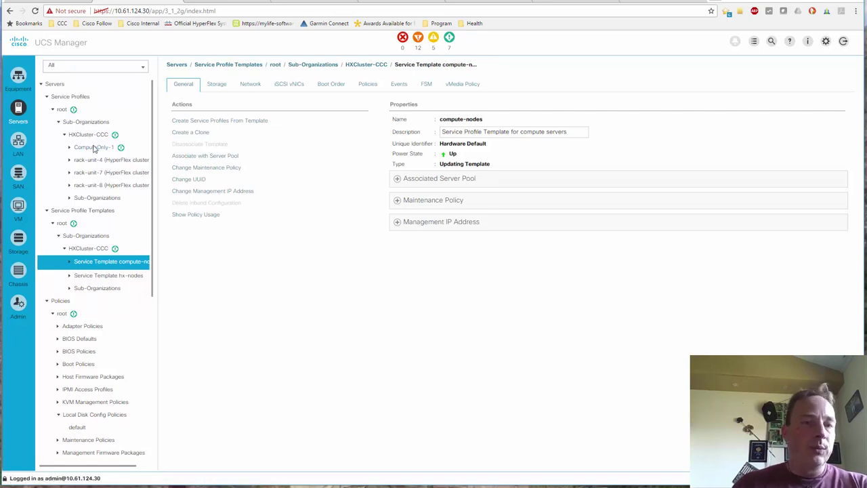
# Associate ComputeOnly-1 with the existing rack 6 server, approving the reboot.
pyautogui.click(95, 147)
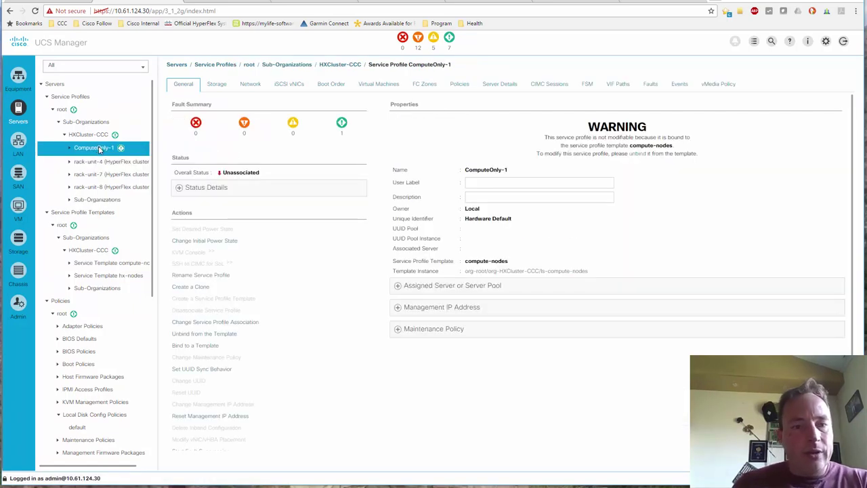
pyautogui.rightClick(100, 150)
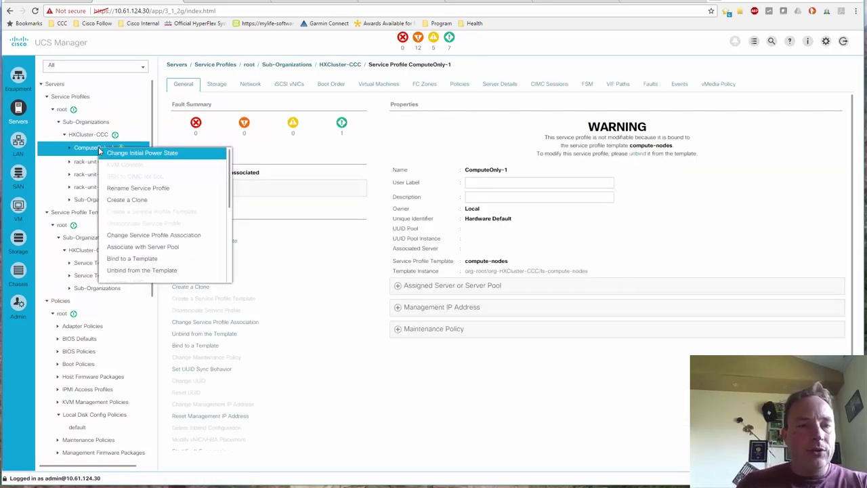
pyautogui.click(143, 235)
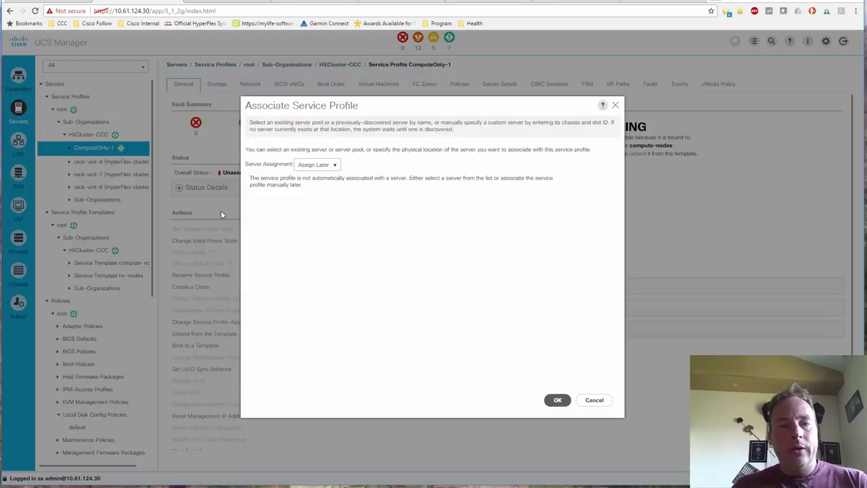
pyautogui.click(316, 165)
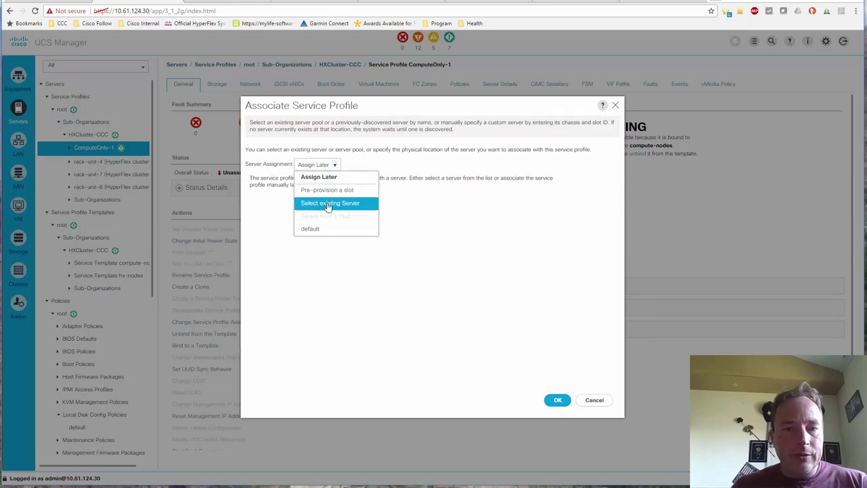
pyautogui.click(327, 204)
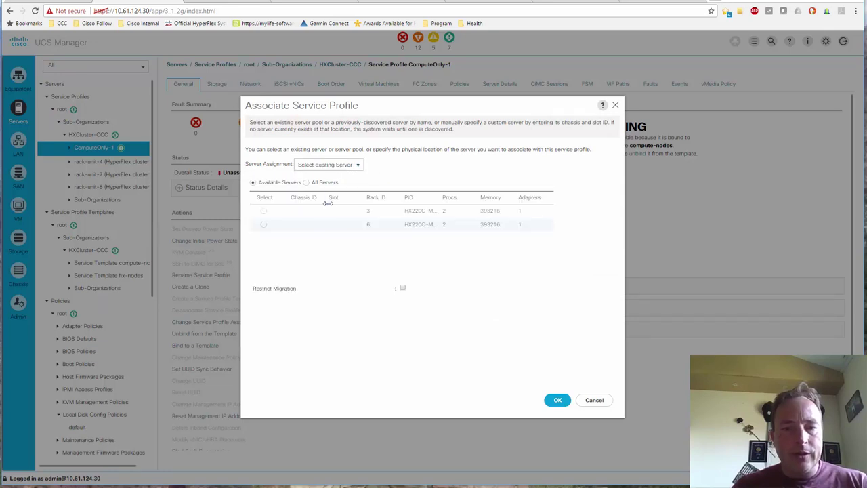
pyautogui.click(264, 225)
pyautogui.click(557, 400)
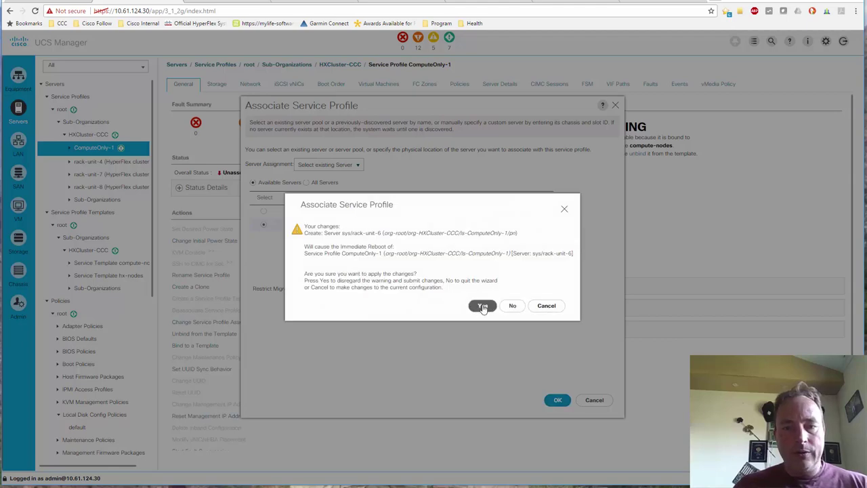
pyautogui.click(482, 305)
pyautogui.click(538, 277)
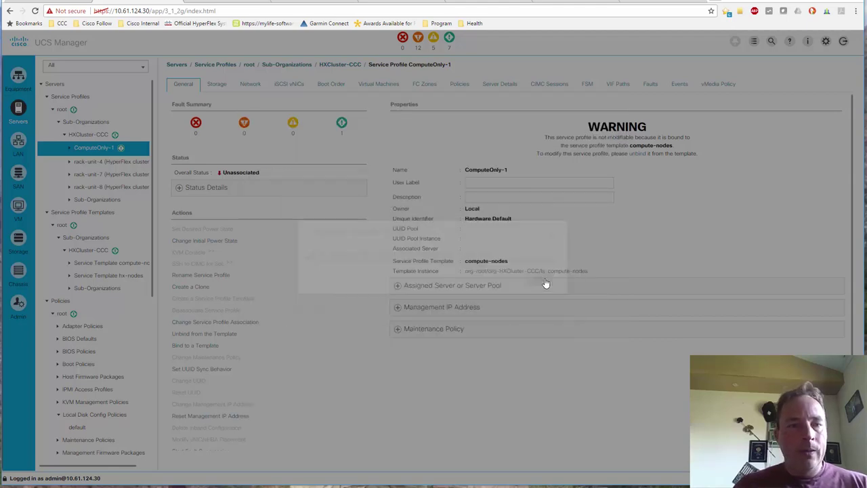
pyautogui.click(19, 76)
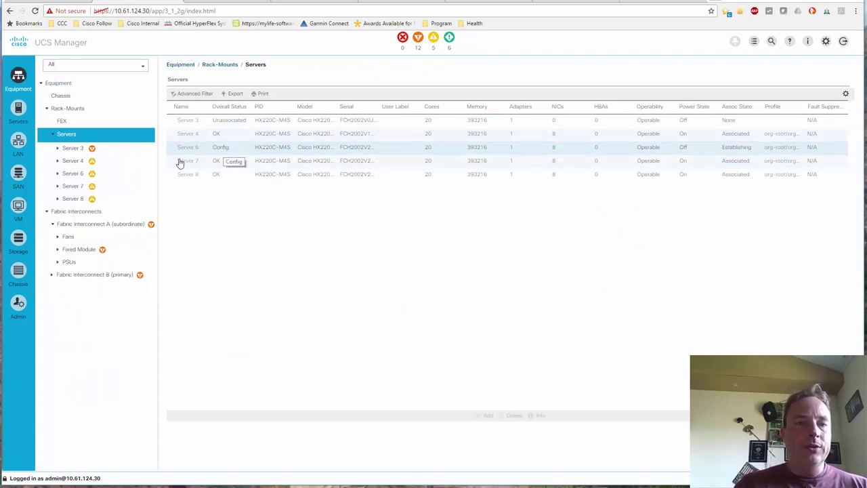
# Open Server 6's details to confirm status OK with ComputeOnly-1 applied.
pyautogui.click(73, 174)
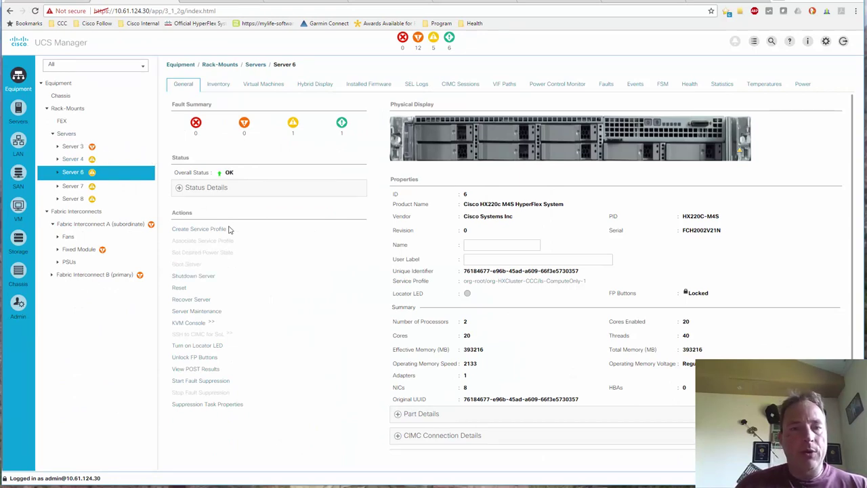
# Launch Server 6's KVM console, accepting the launcher file and untrusted certificate.
pyautogui.click(190, 326)
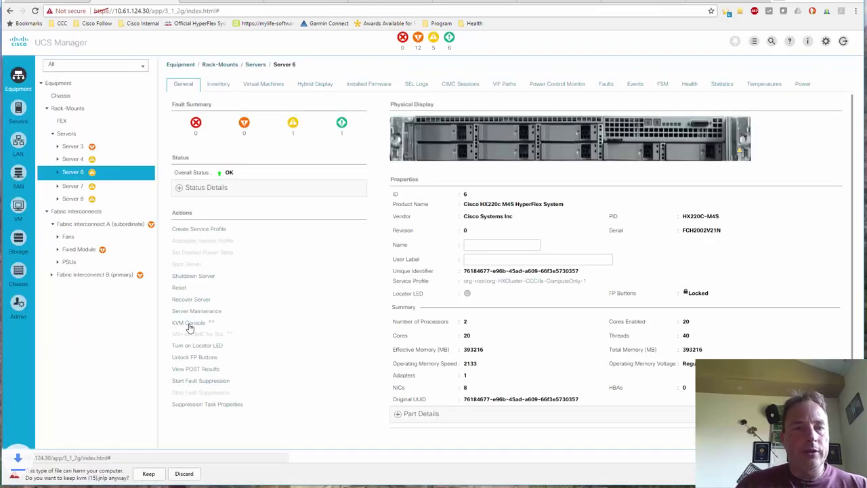
pyautogui.click(156, 474)
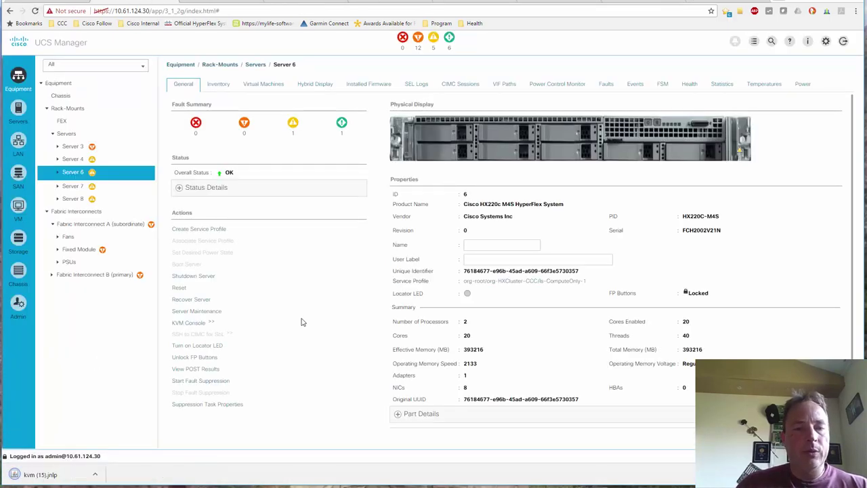
pyautogui.click(53, 479)
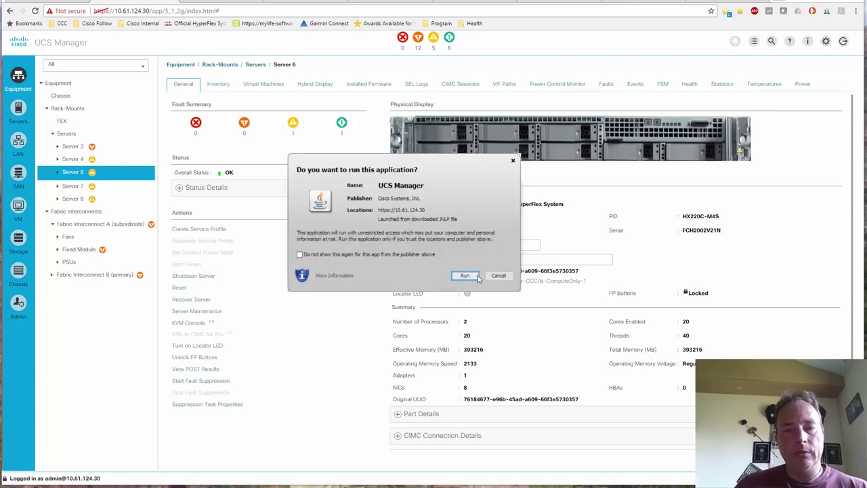
pyautogui.click(474, 275)
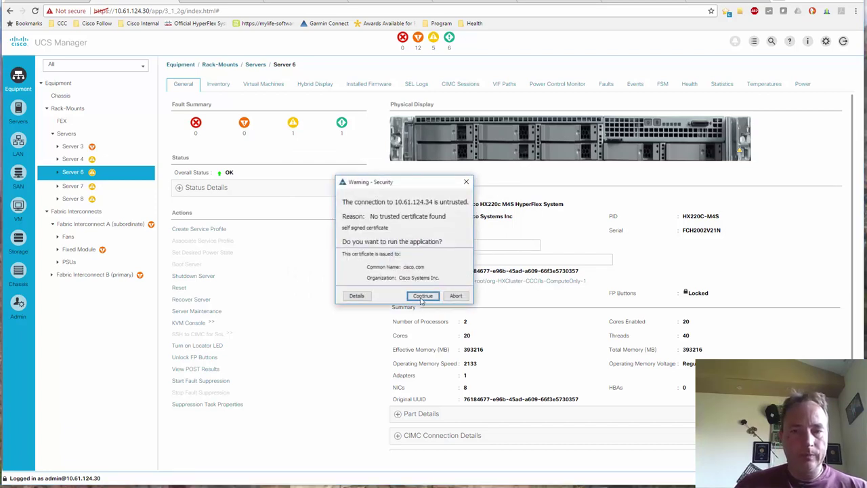
pyautogui.click(422, 296)
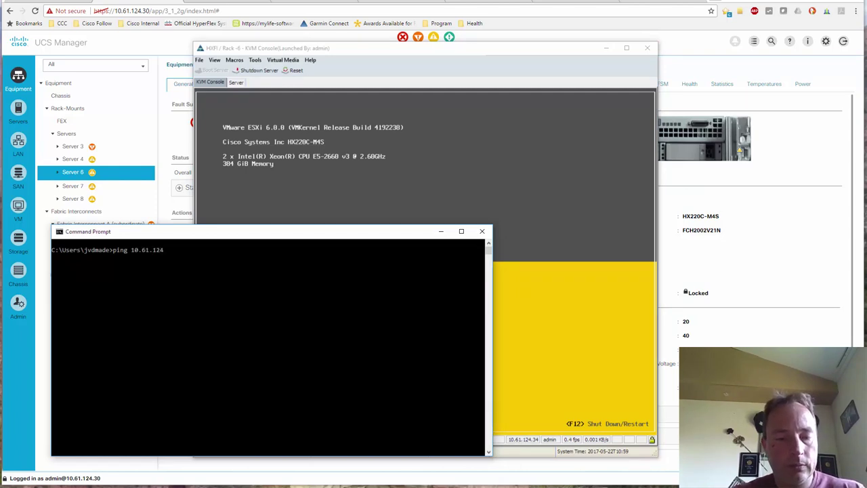
# Ping the ESXi host at 10.61.124.54, then exit Command Prompt and return to UCS Manager.
pyautogui.write('.54')
pyautogui.press('Return')
pyautogui.hotkey('ctrl', 'c')
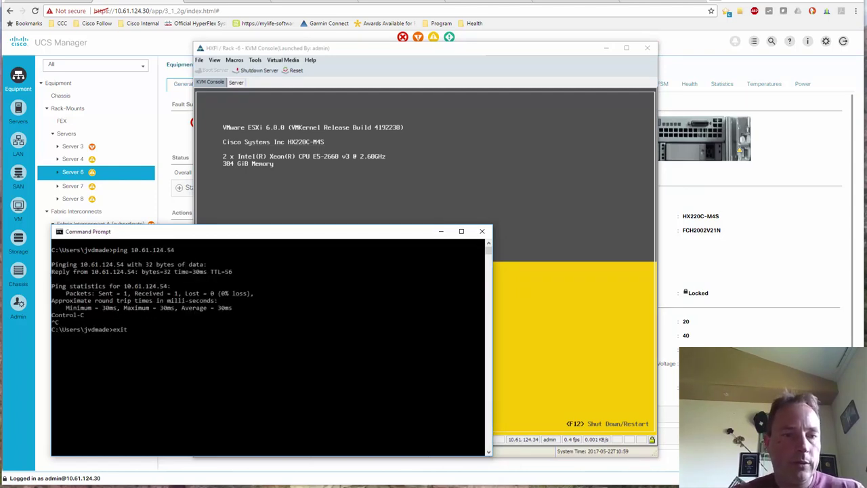
pyautogui.write('exit')
pyautogui.press('Return')
pyautogui.click(720, 2)
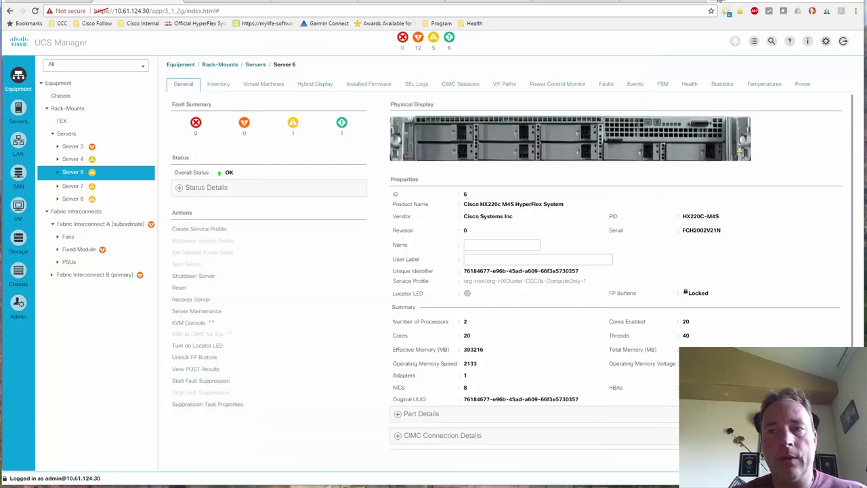
# Load the ESXi welcome page at 10.61.124.54 in a new tab, then view the vSphere Web Client.
pyautogui.hotkey('ctrl', 't')
pyautogui.write('10.61.1')
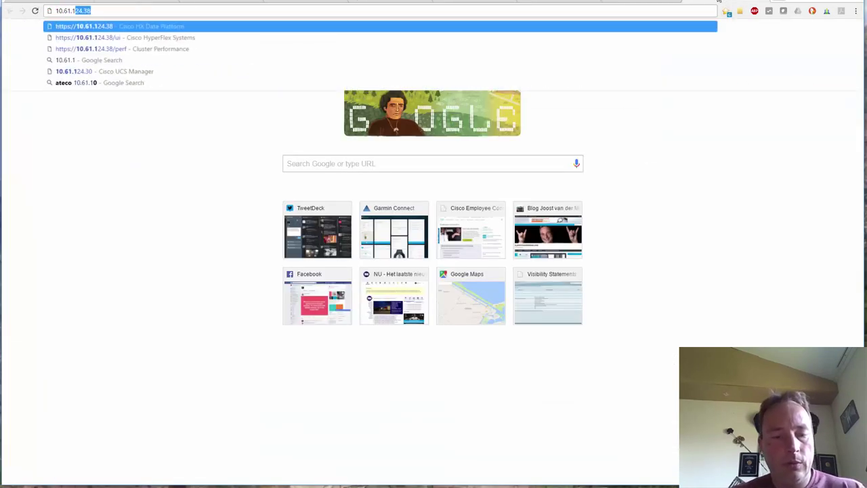
pyautogui.write('24.54')
pyautogui.press('Return')
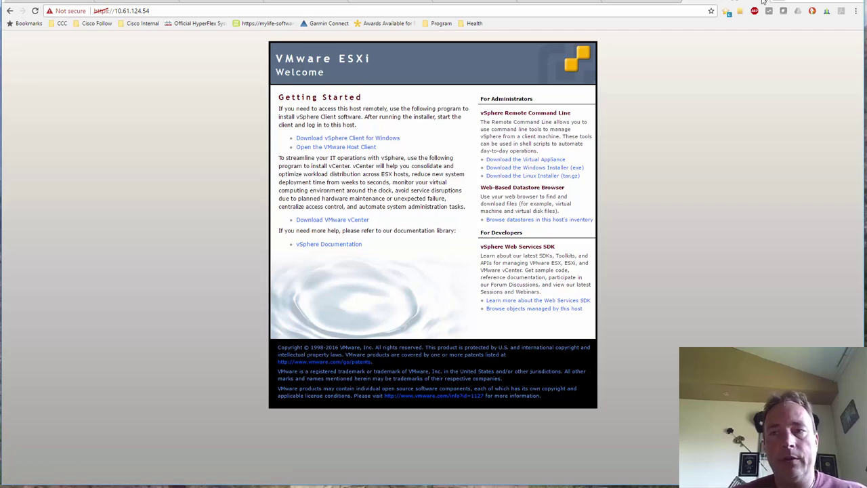
pyautogui.click(763, 2)
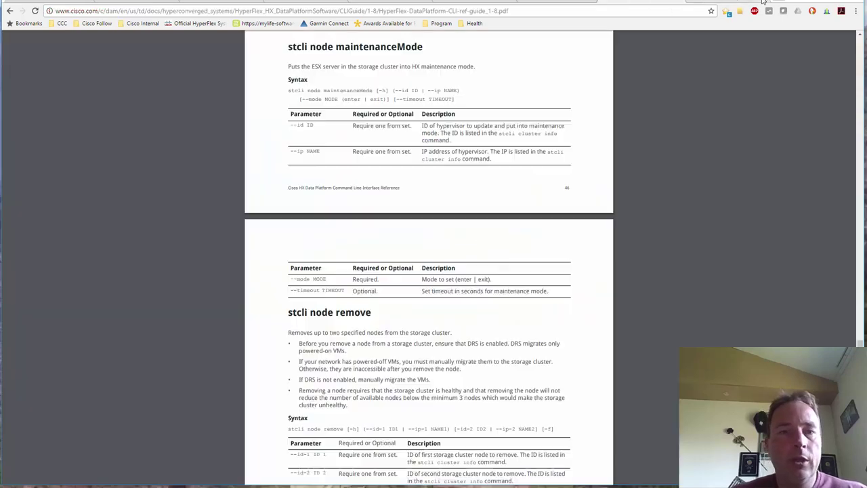
pyautogui.click(219, 1)
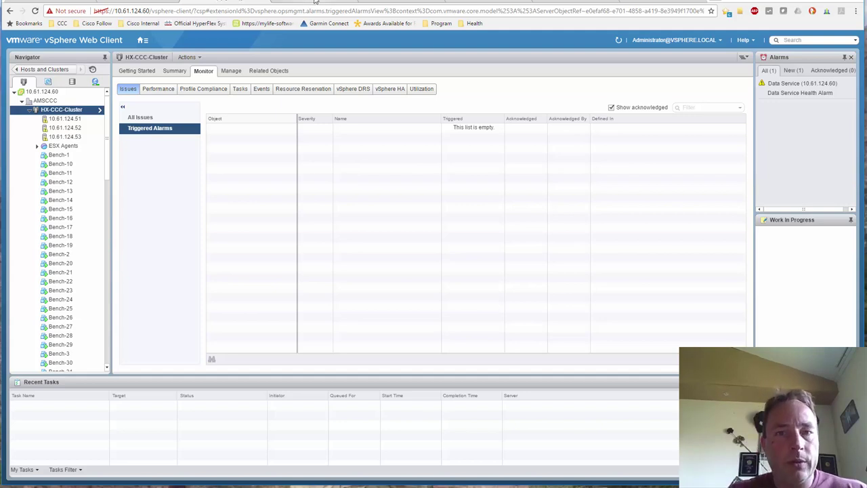
# After confirming HX-CCC-Cluster has no triggered alarms, switch to the HyperFlex Installer.
pyautogui.click(487, 2)
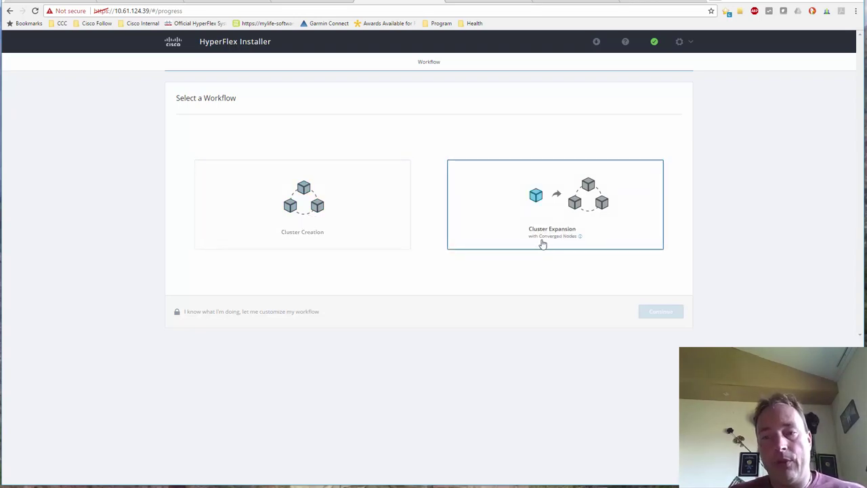
# Choose a custom workflow with Deploy HX Software and Expand HX Cluster, and confirm it.
pyautogui.click(220, 313)
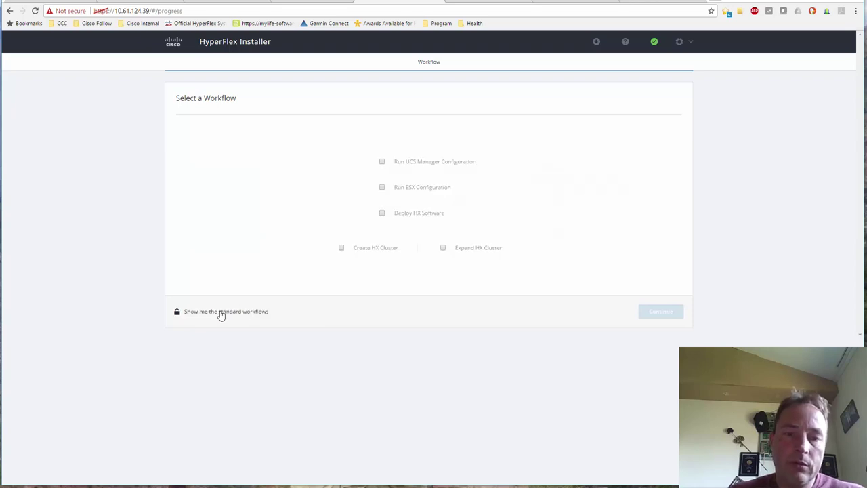
pyautogui.click(382, 214)
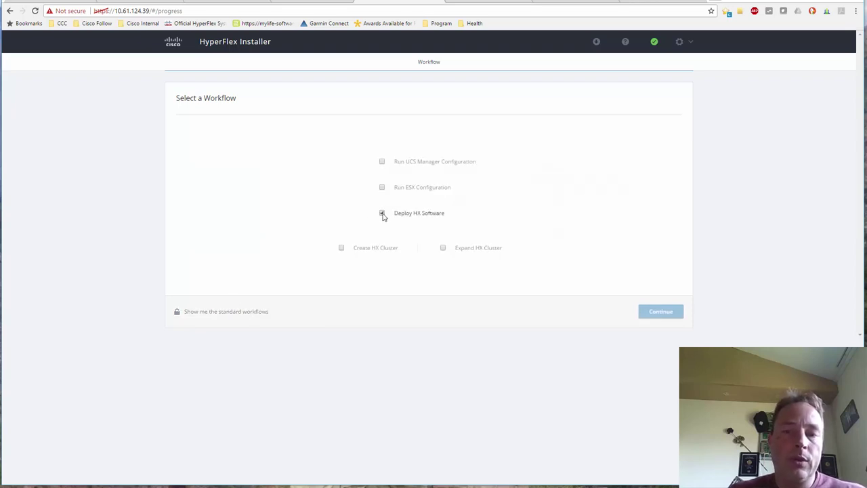
pyautogui.click(442, 249)
pyautogui.click(665, 313)
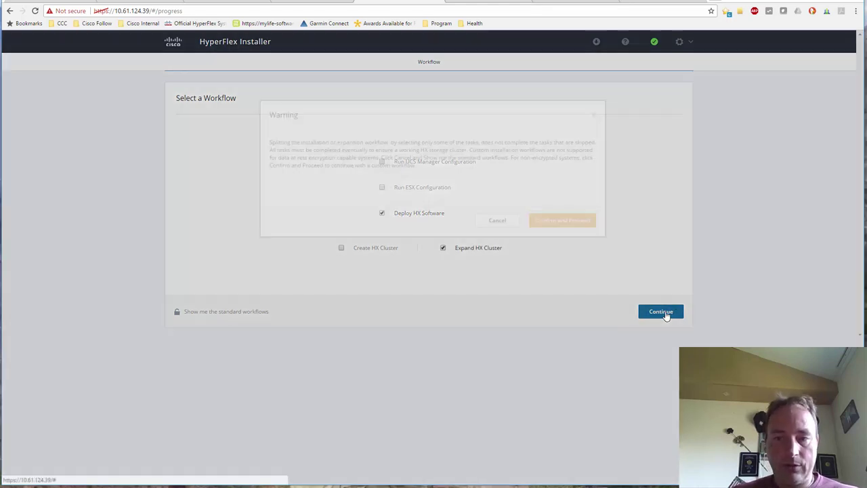
pyautogui.click(561, 235)
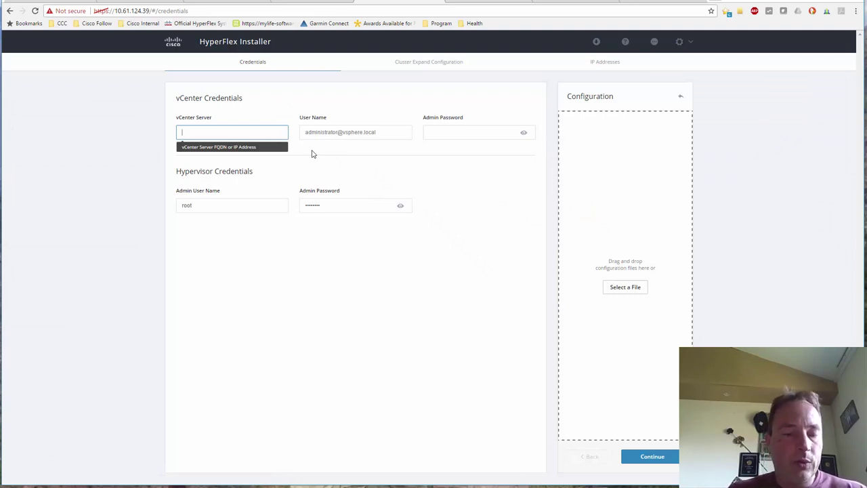
# Enter vCenter server 10.61.124.60 with the administrator user name and password, then continue.
pyautogui.write('10.61.124.60')
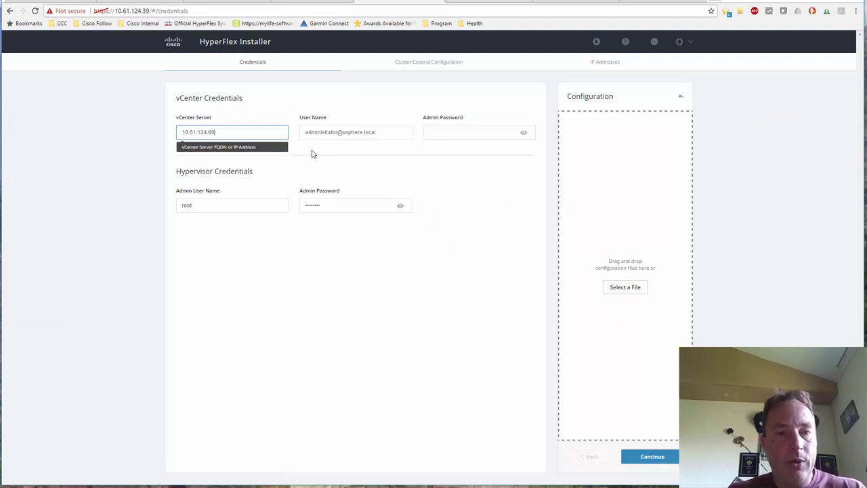
pyautogui.press('Tab')
pyautogui.write('ad')
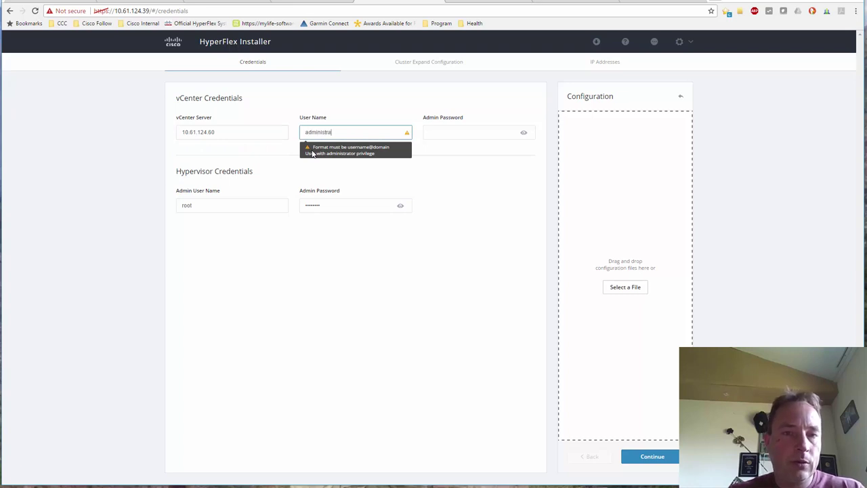
pyautogui.write('ministrator@vsphere')
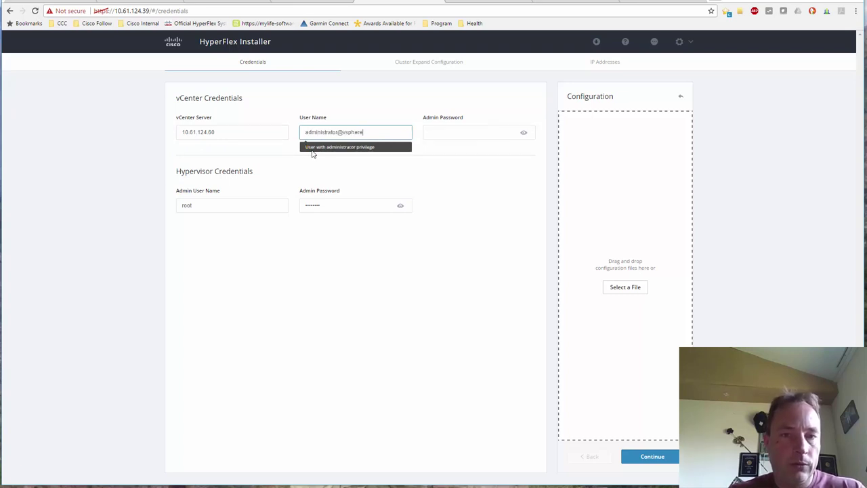
pyautogui.write('.local')
pyautogui.press('Tab')
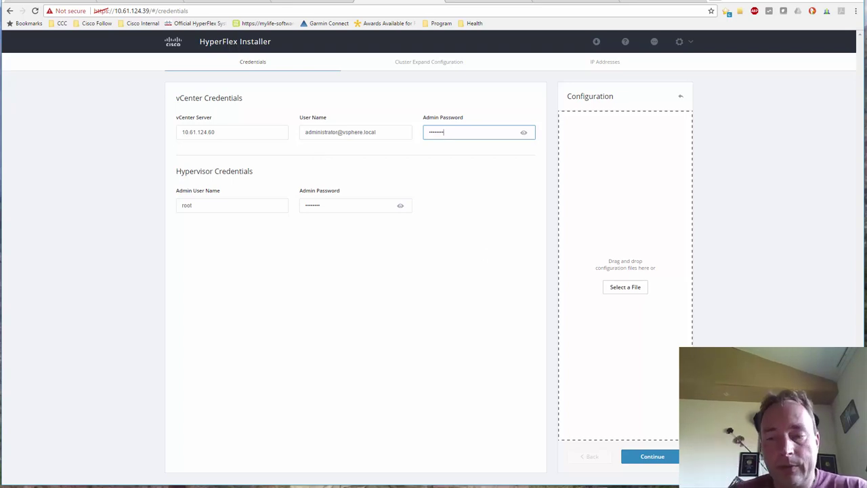
pyautogui.click(660, 458)
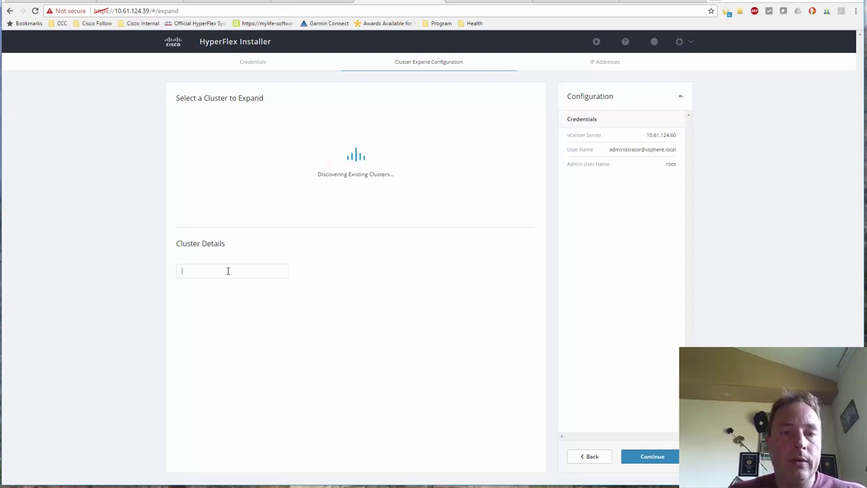
# Enter cluster address 10.61.124.38 under Cluster Details and move on to IP addresses.
pyautogui.click(228, 271)
pyautogui.write('10.61.12')
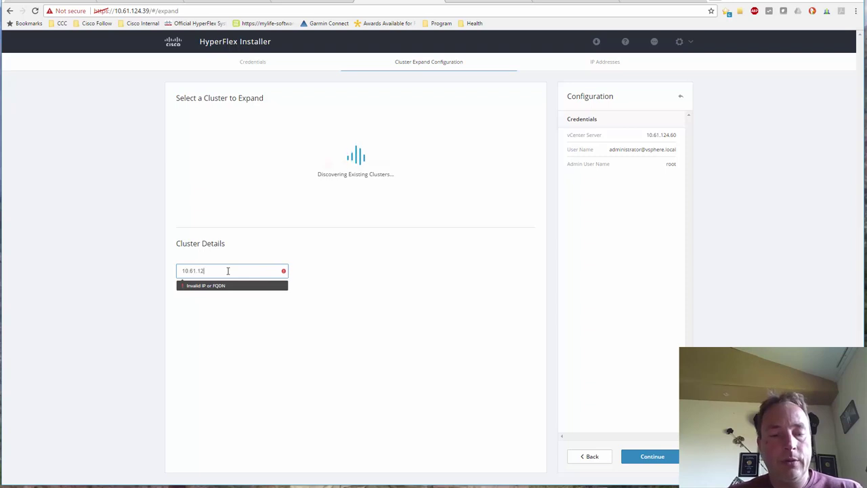
pyautogui.write('4.38')
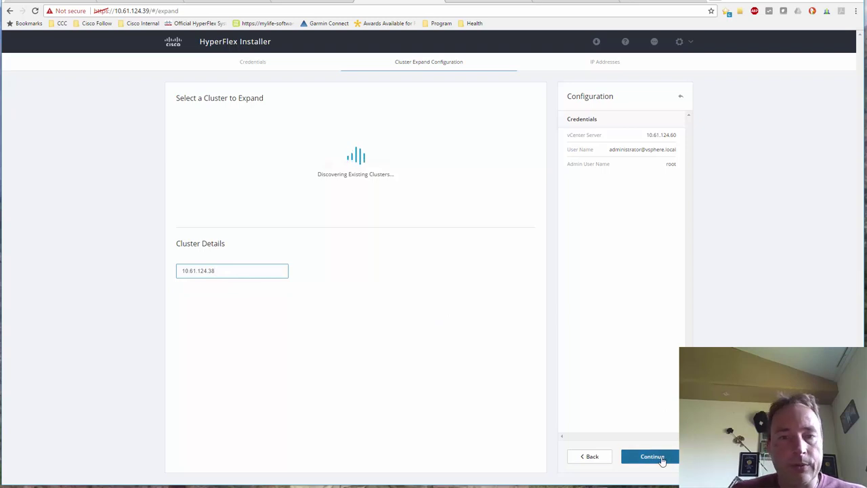
pyautogui.click(652, 457)
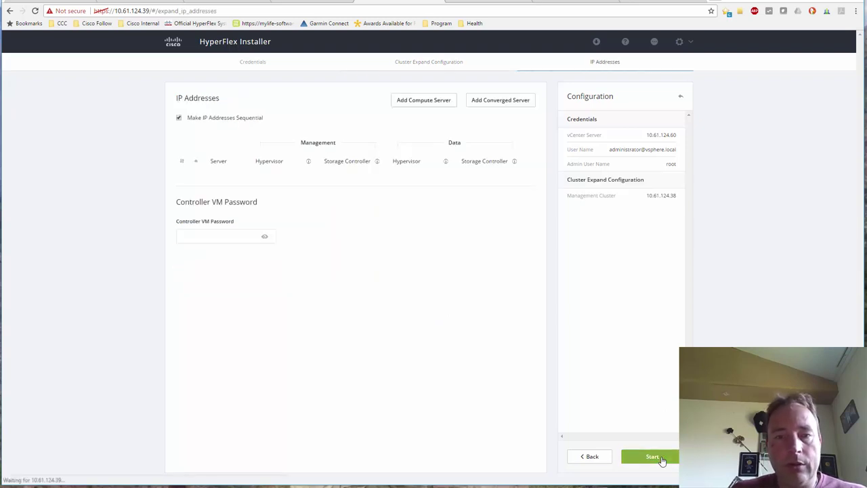
# Add one compute server with management hypervisor IP 10.61.124.54 and data hypervisor IP 10.61.125.54.
pyautogui.click(419, 100)
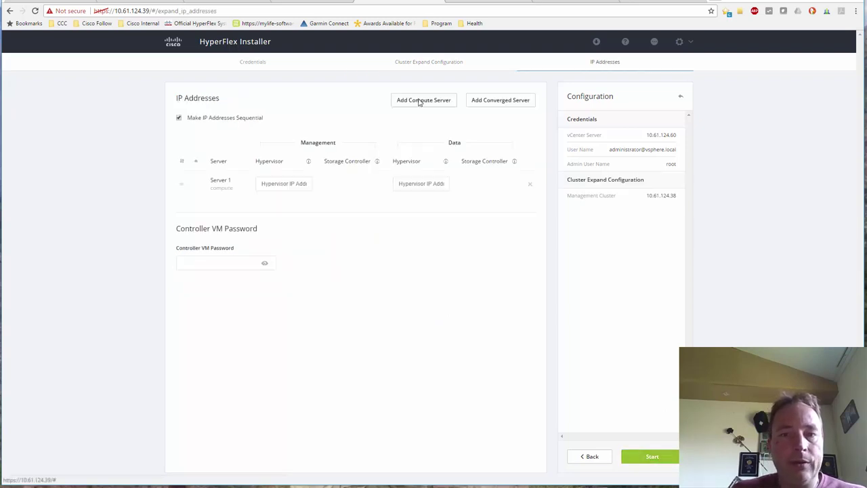
pyautogui.click(280, 184)
pyautogui.write('10.61.124.54')
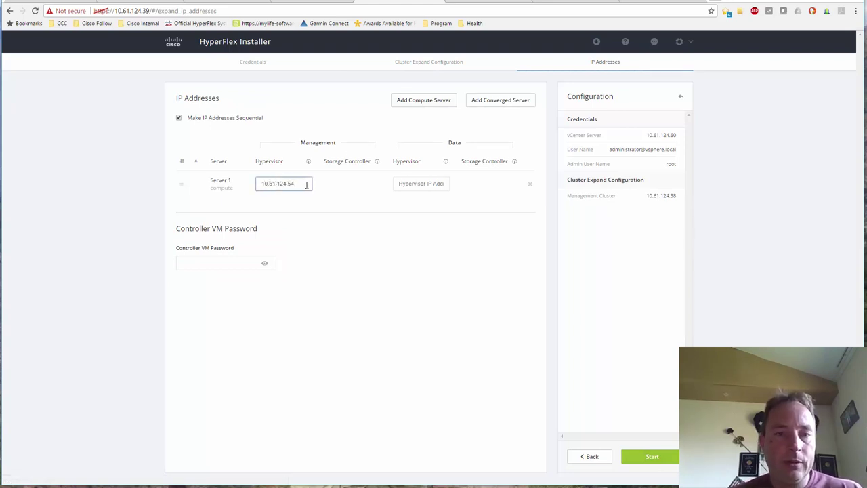
pyautogui.moveTo(306, 185); pyautogui.dragTo(252, 186)
pyautogui.hotkey('ctrl', 'c')
pyautogui.click(411, 185)
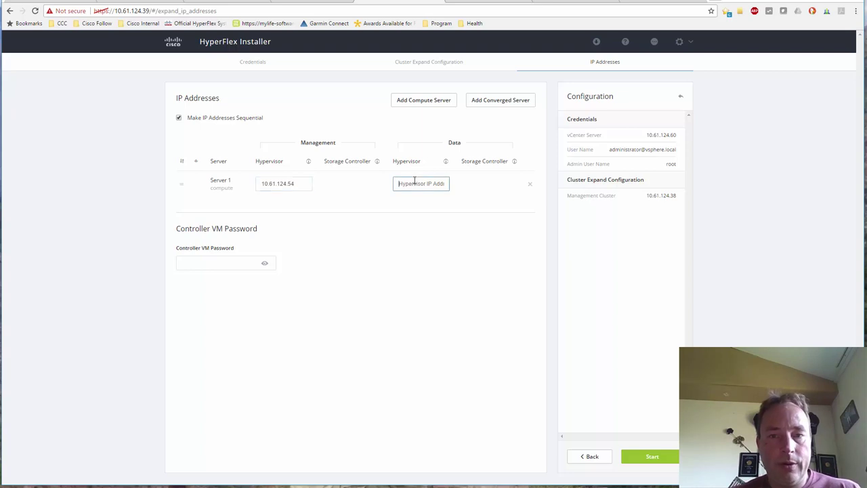
pyautogui.hotkey('ctrl', 'v')
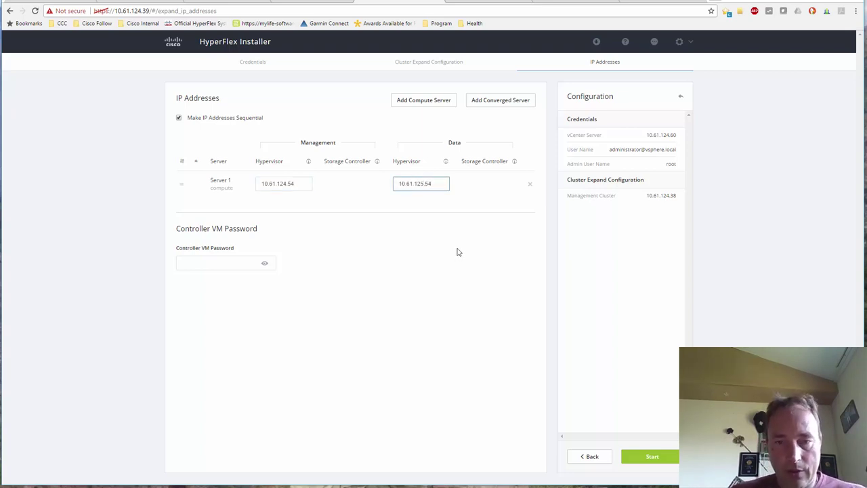
# Enter the Controller VM password and start the cluster expansion.
pyautogui.click(217, 263)
pyautogui.write('••••••••')
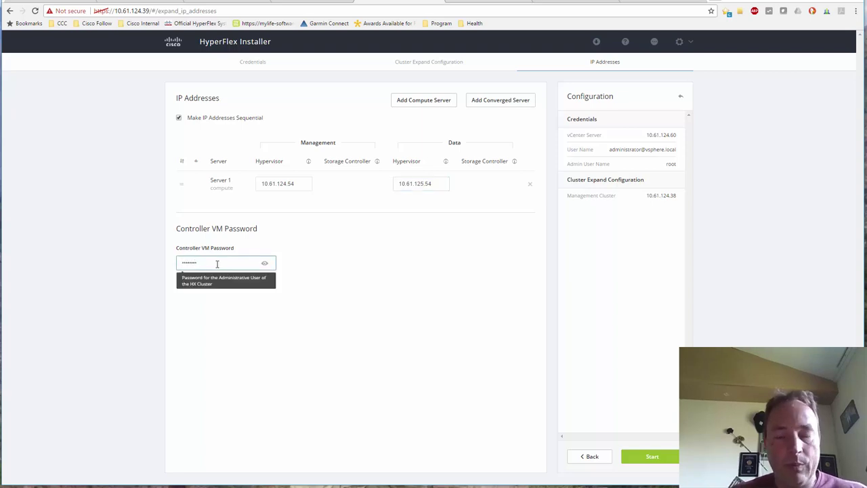
pyautogui.click(653, 457)
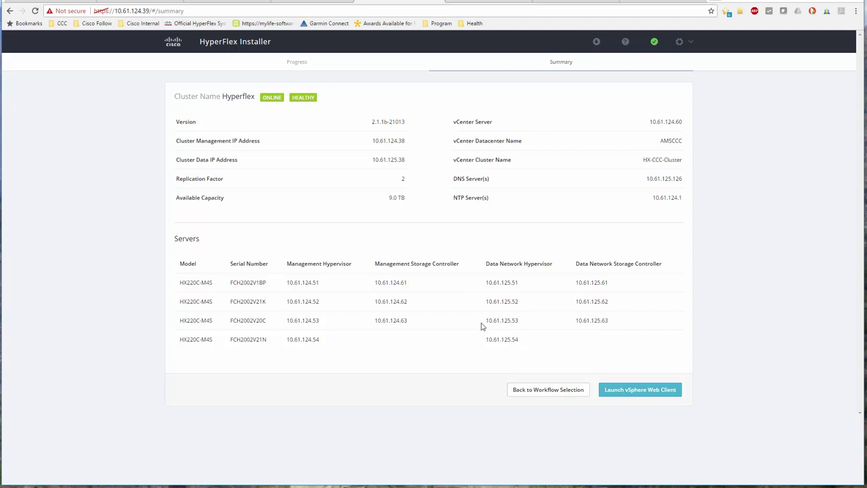
# Log in to HyperFlex Connect as root with the account password.
pyautogui.click(306, 2)
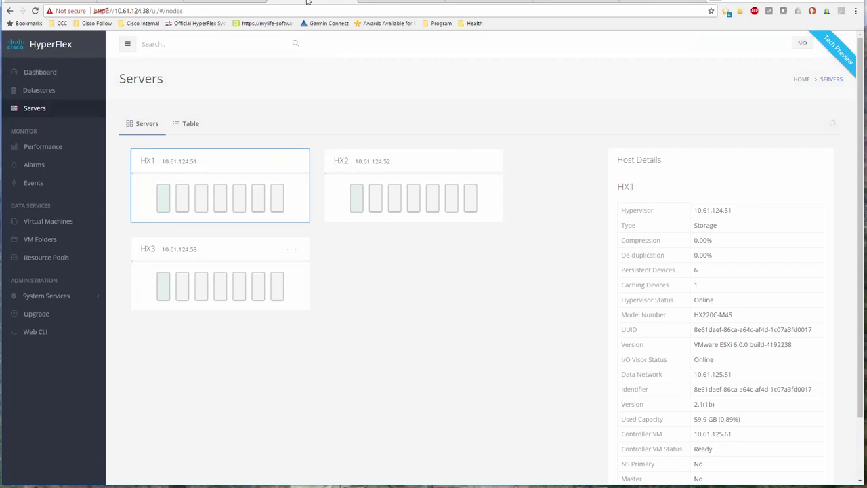
pyautogui.click(38, 89)
pyautogui.write('root')
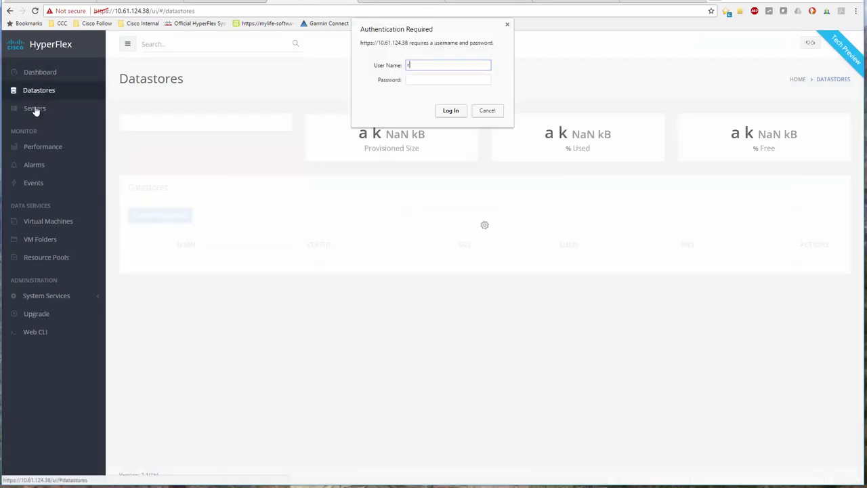
pyautogui.press('Tab')
pyautogui.write('*******')
pyautogui.press('Return')
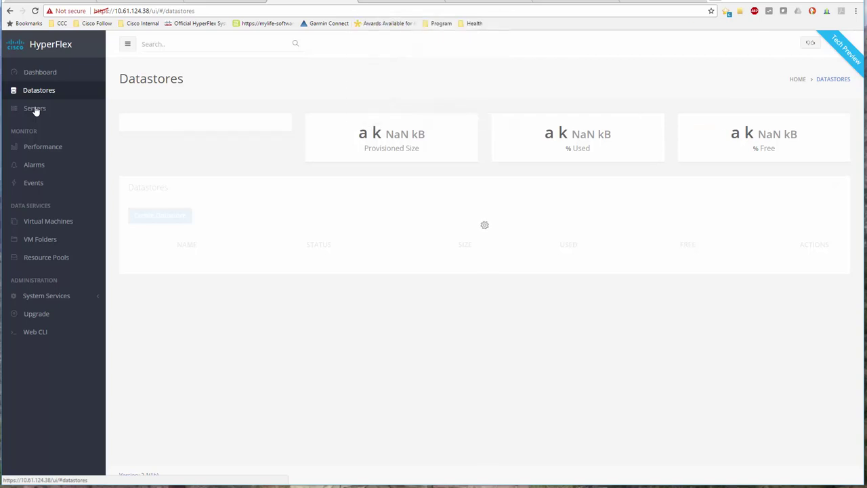
# On the Servers page, confirm new host 10.61.124.54 is Compute type, unlike Storage node HX1.
pyautogui.click(36, 114)
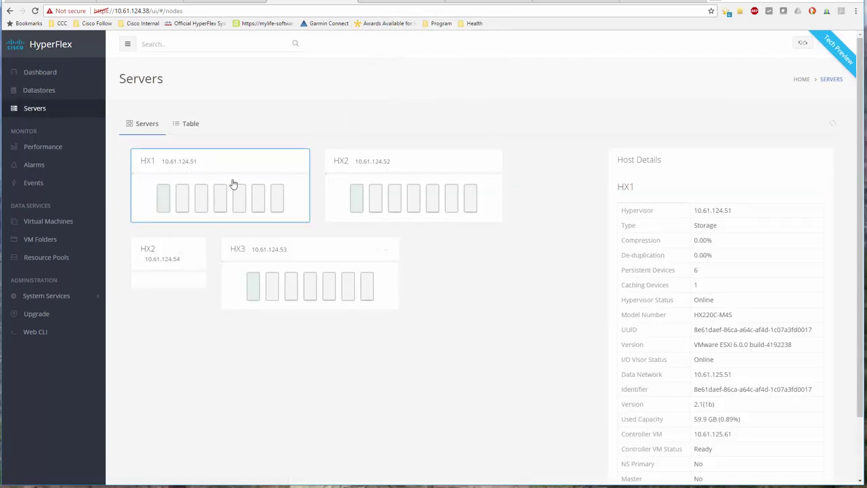
pyautogui.doubleClick(696, 225)
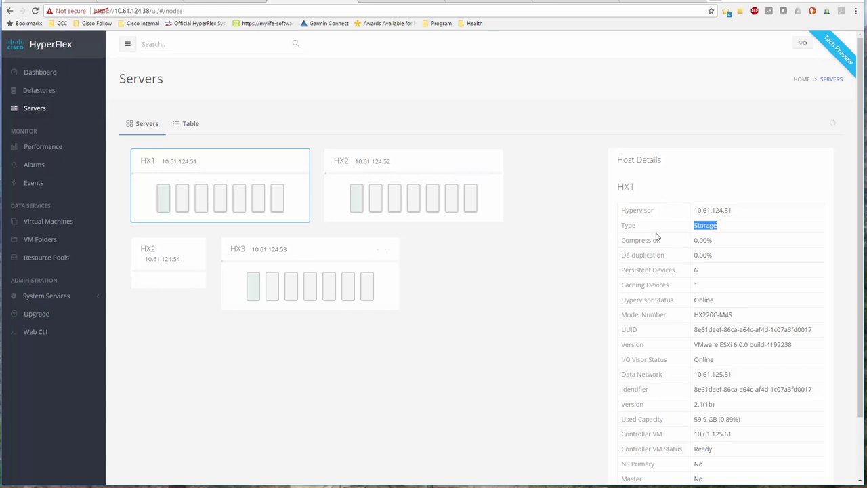
pyautogui.click(174, 248)
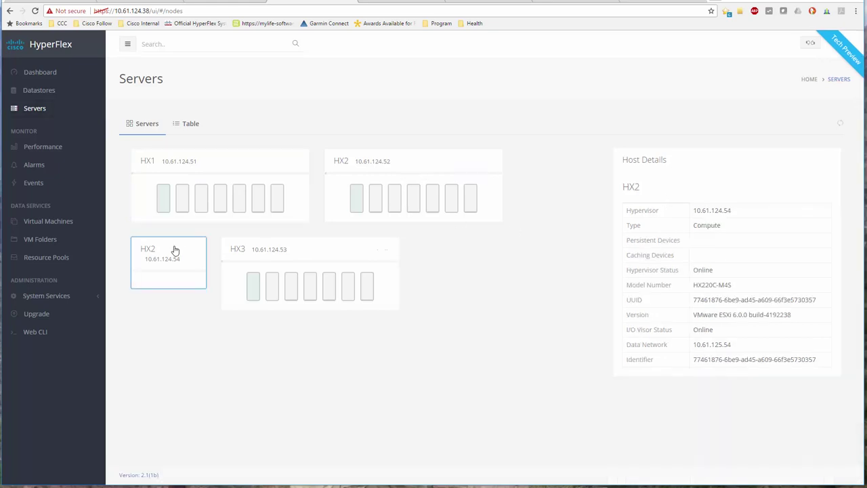
pyautogui.doubleClick(696, 226)
pyautogui.click(229, 2)
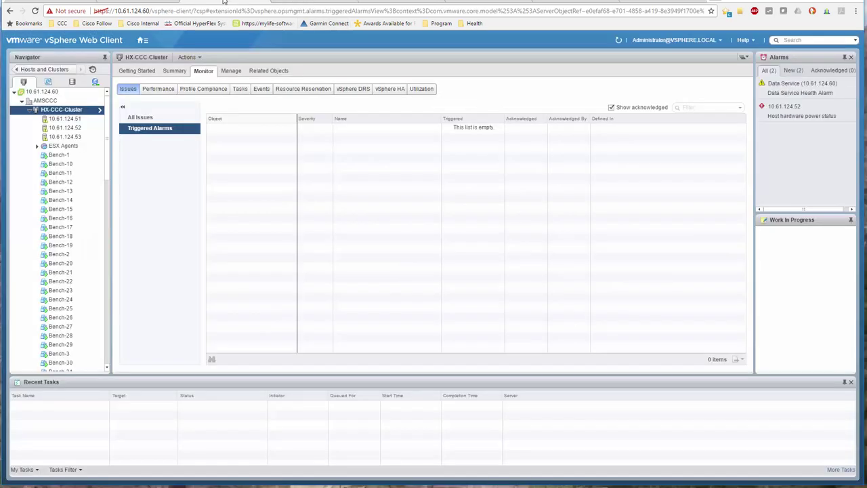
# Refresh vSphere and verify host 10.61.124.54's related datastores include the 10 TB HX datastore.
pyautogui.click(618, 42)
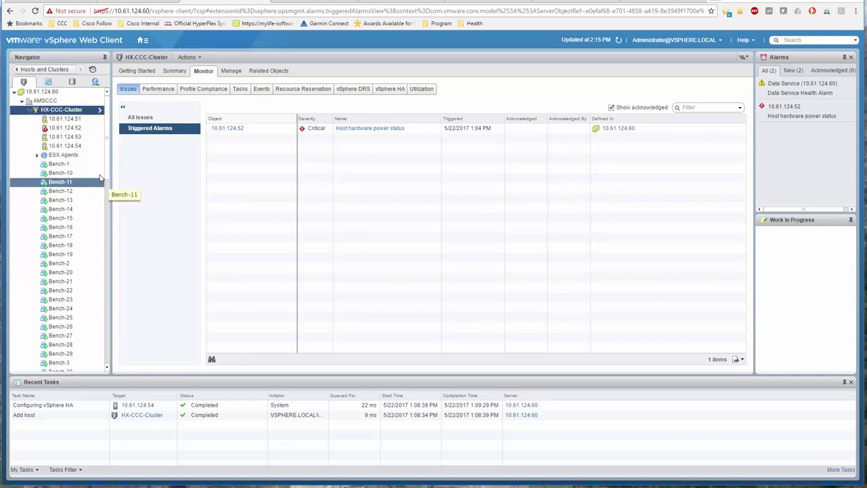
pyautogui.click(68, 147)
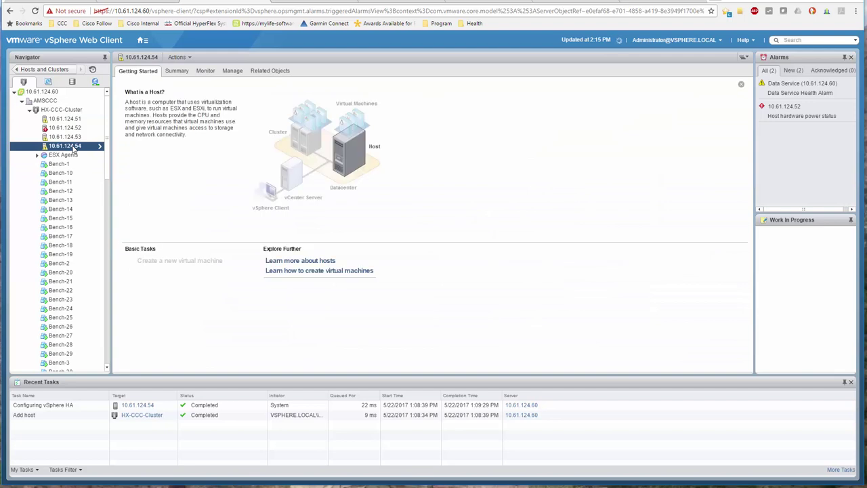
pyautogui.click(284, 71)
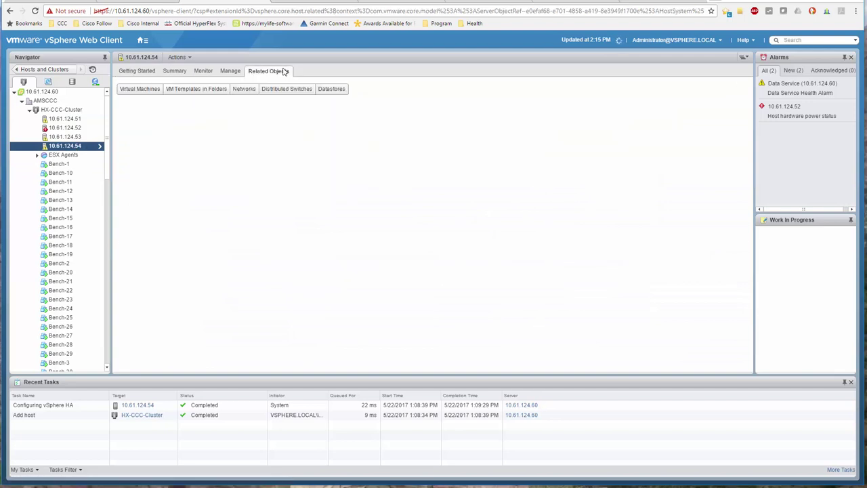
pyautogui.click(341, 92)
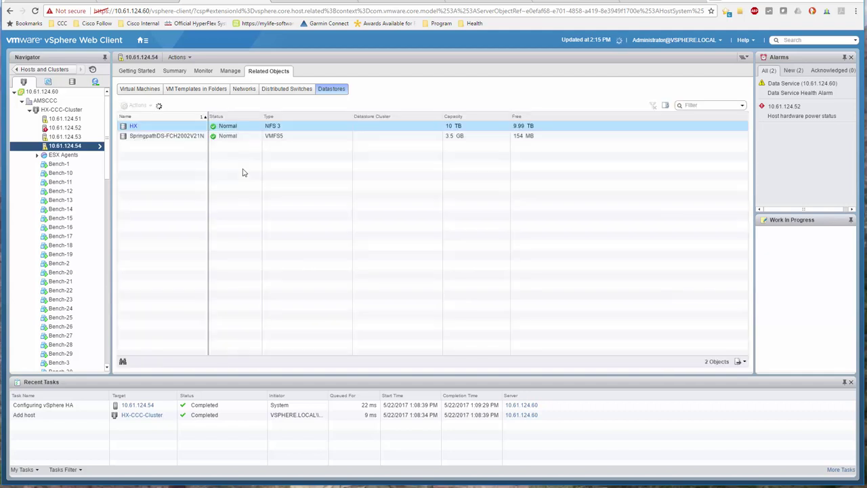
pyautogui.click(132, 129)
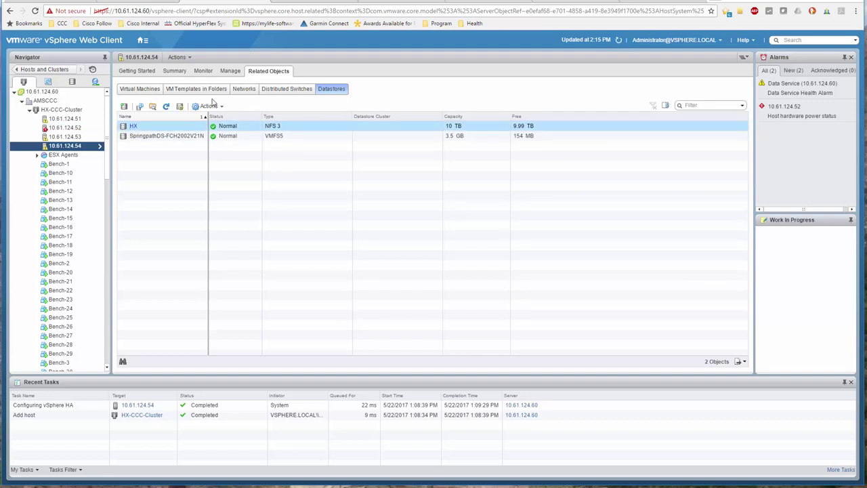
pyautogui.click(137, 1)
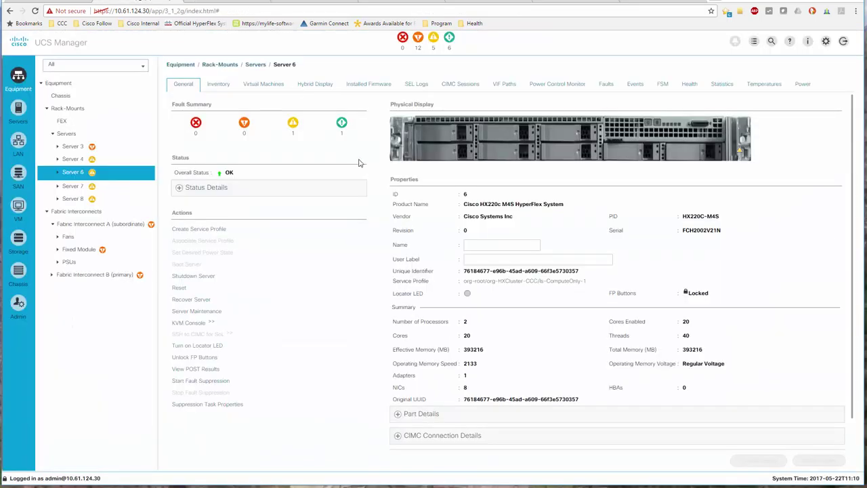